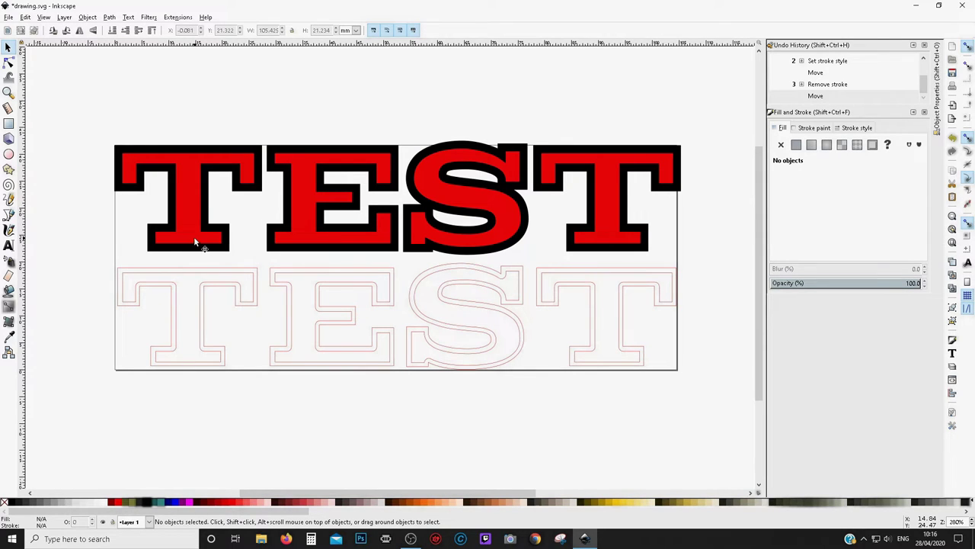
Delete the black backing shape behind the TEST lettering.
click(163, 160)
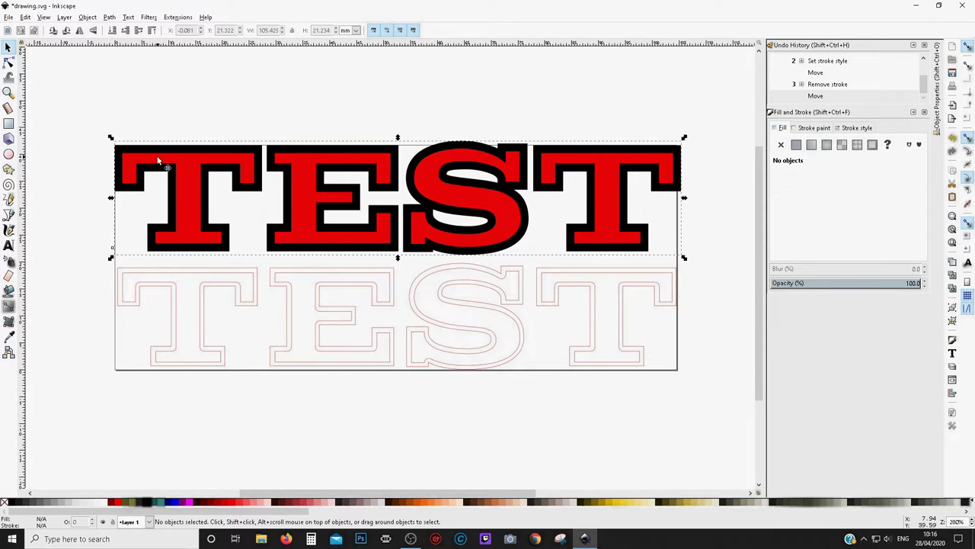
click(207, 342)
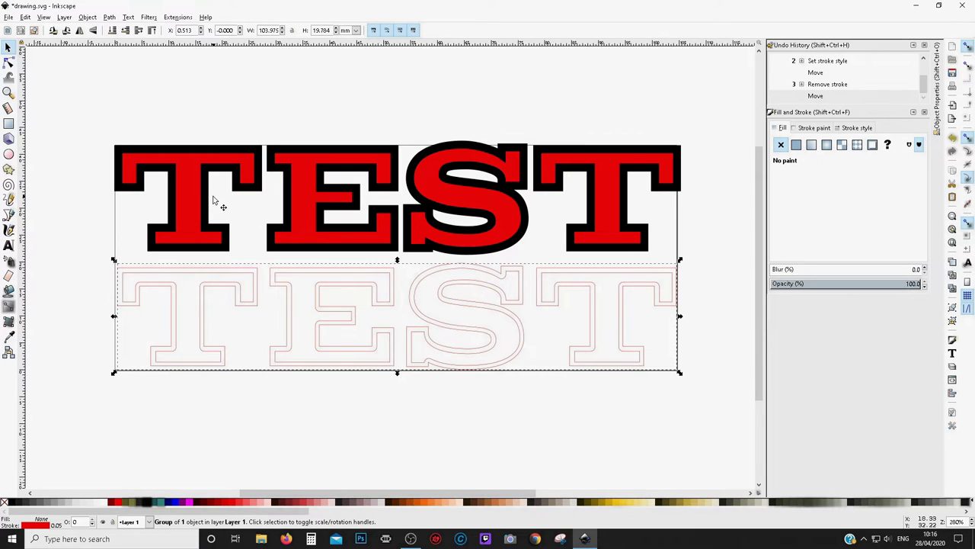
click(229, 249)
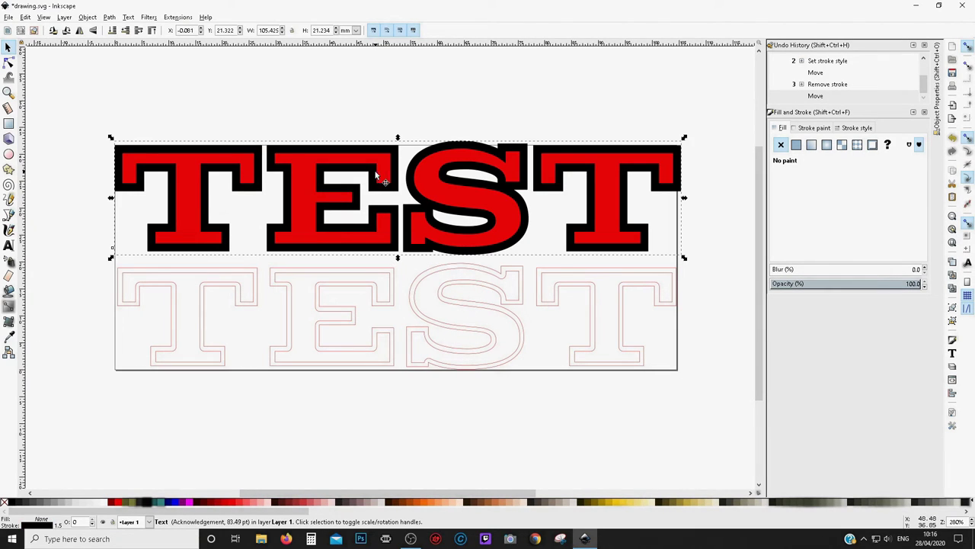
key(Delete)
Remove the TEST text's fill, give it a black stroke, and delete the lower red outline group.
click(424, 218)
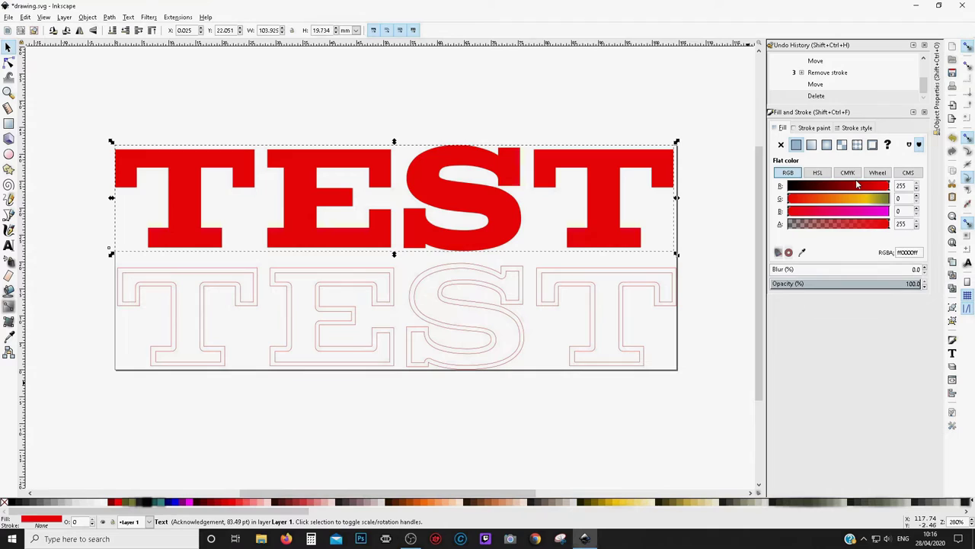
click(780, 145)
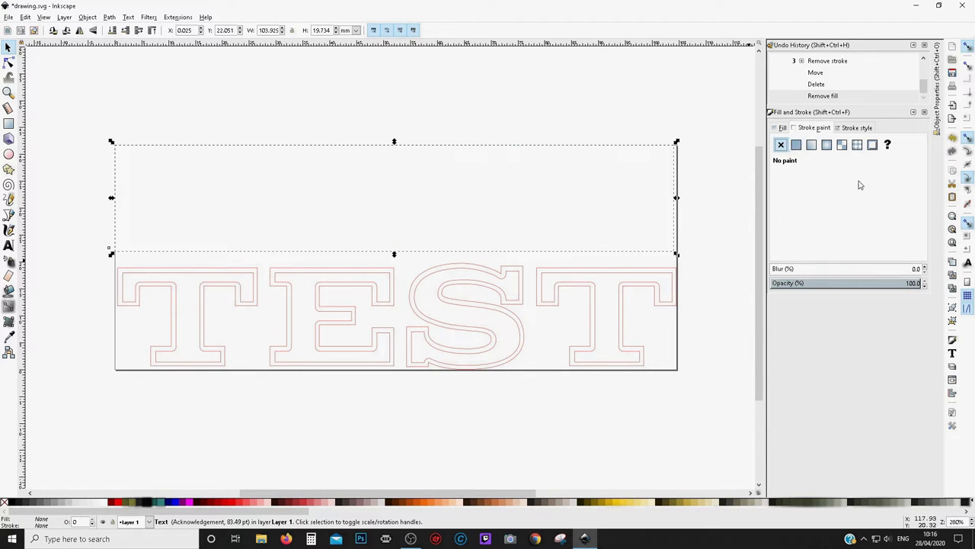
click(796, 145)
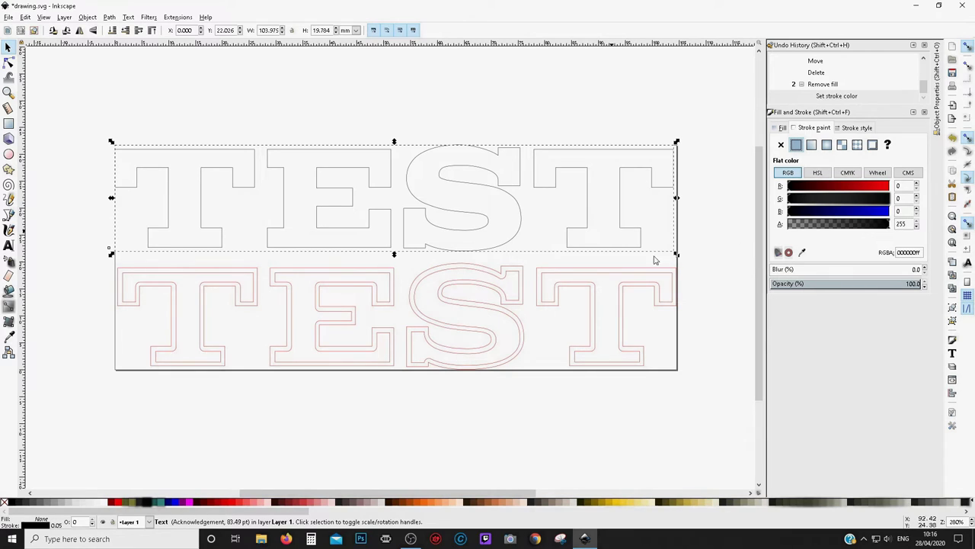
click(518, 338)
key(Delete)
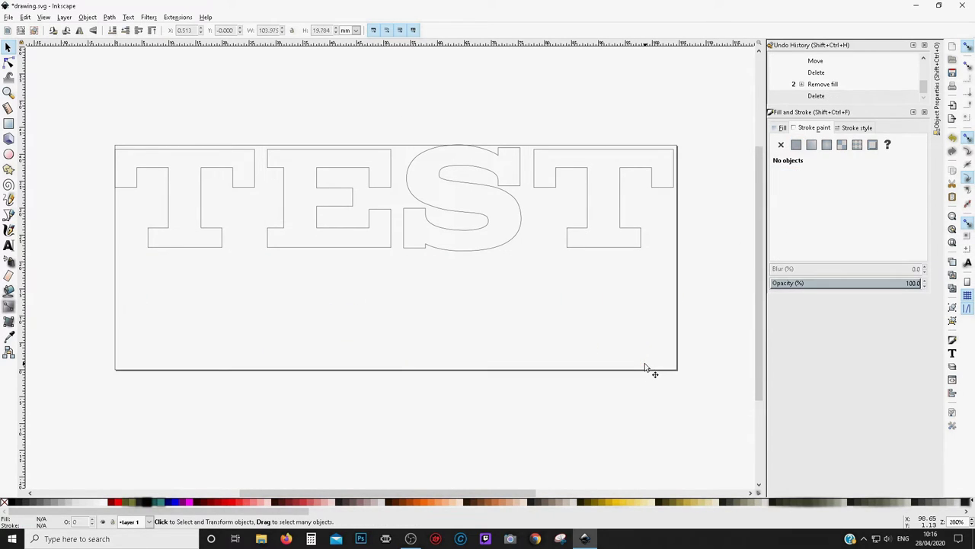
Paste a copy of the outlined TEST and place it directly below the original.
click(452, 256)
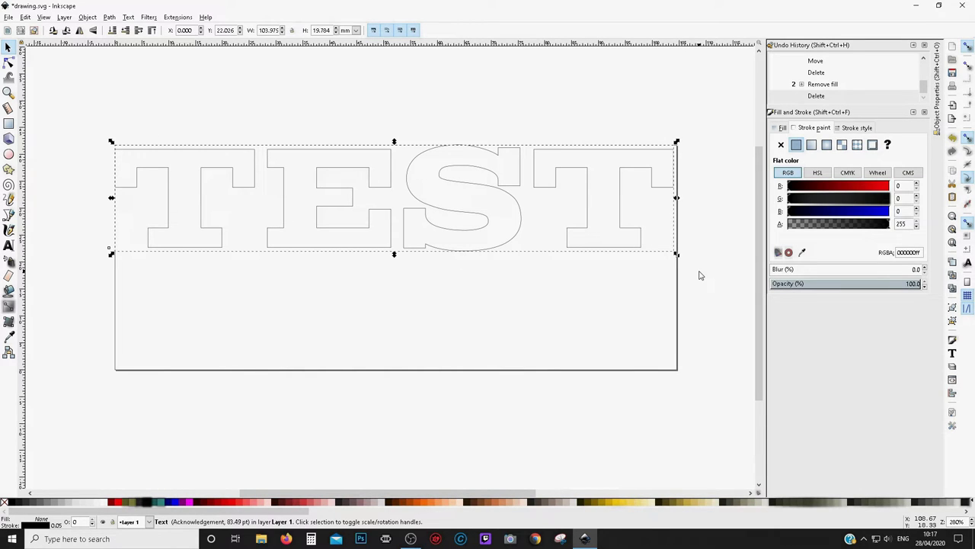
key(ctrl+v)
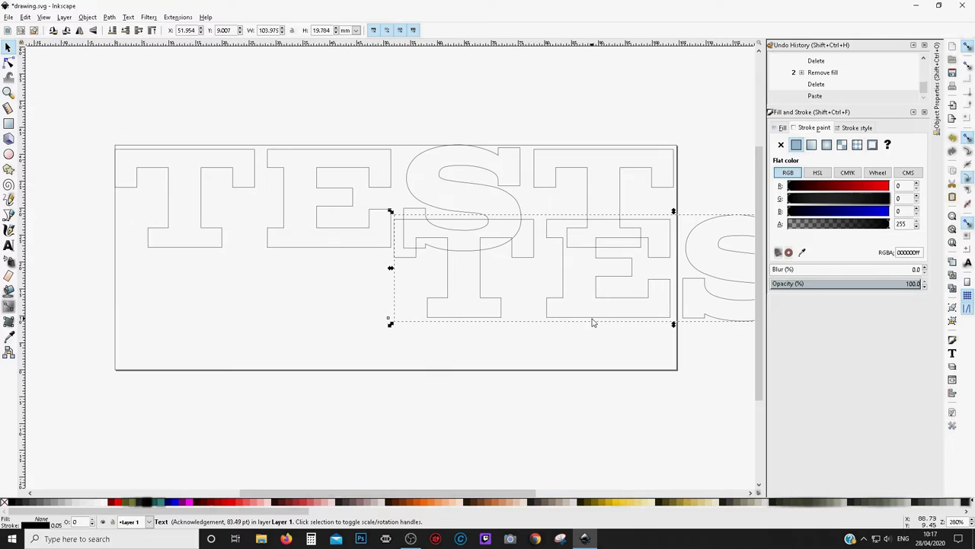
drag(594, 322, 199, 361)
click(157, 405)
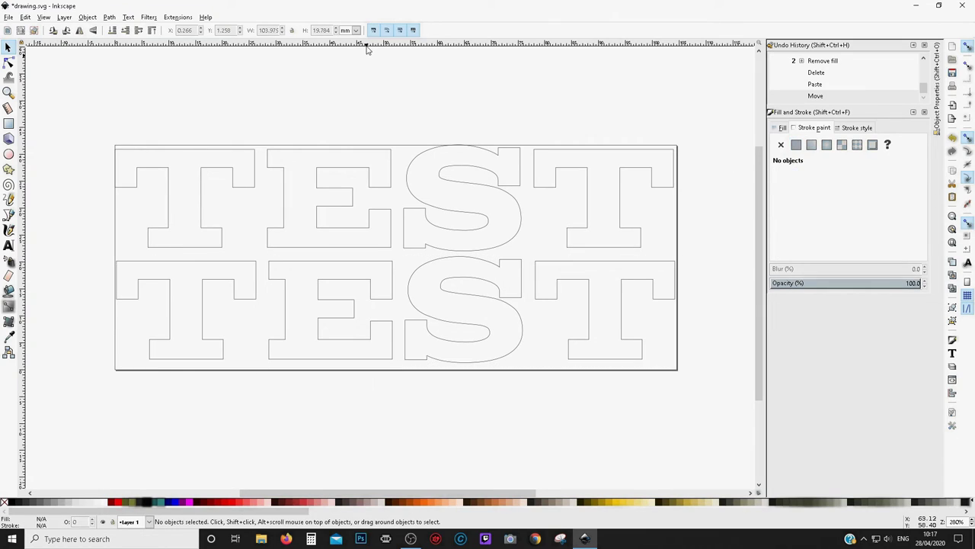
click(461, 259)
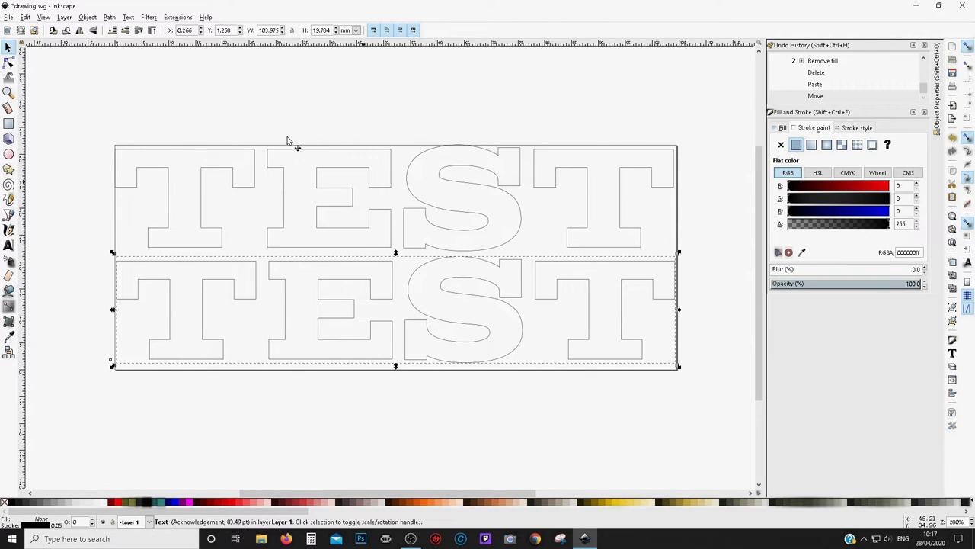
click(93, 19)
mouse_move(109, 18)
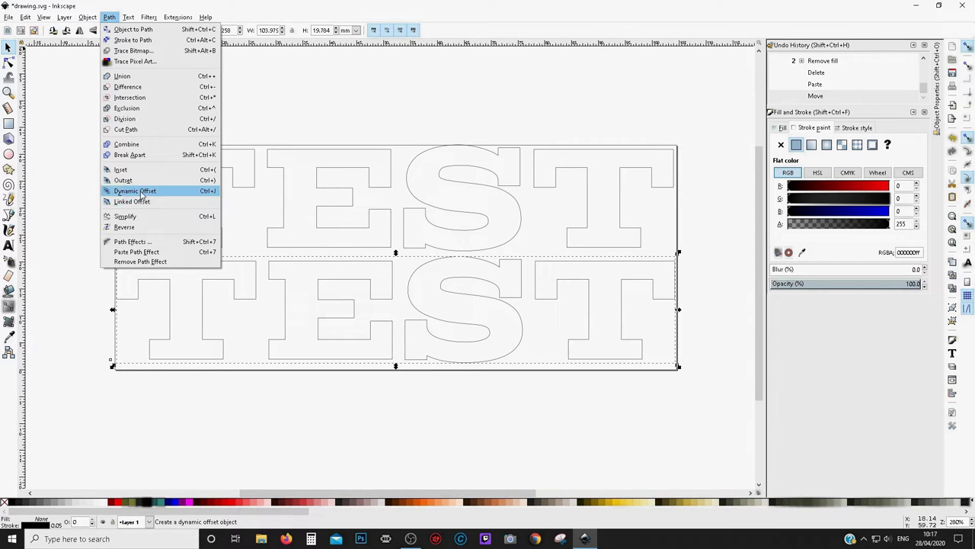
Apply Dynamic Offset to the lower TEST and drag its handle to set the offset distance.
click(141, 192)
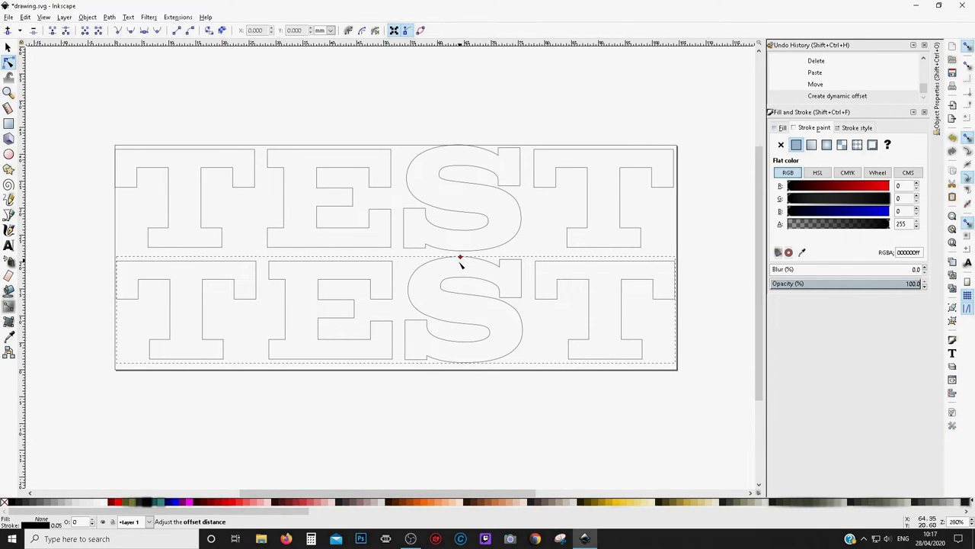
drag(459, 260, 501, 211)
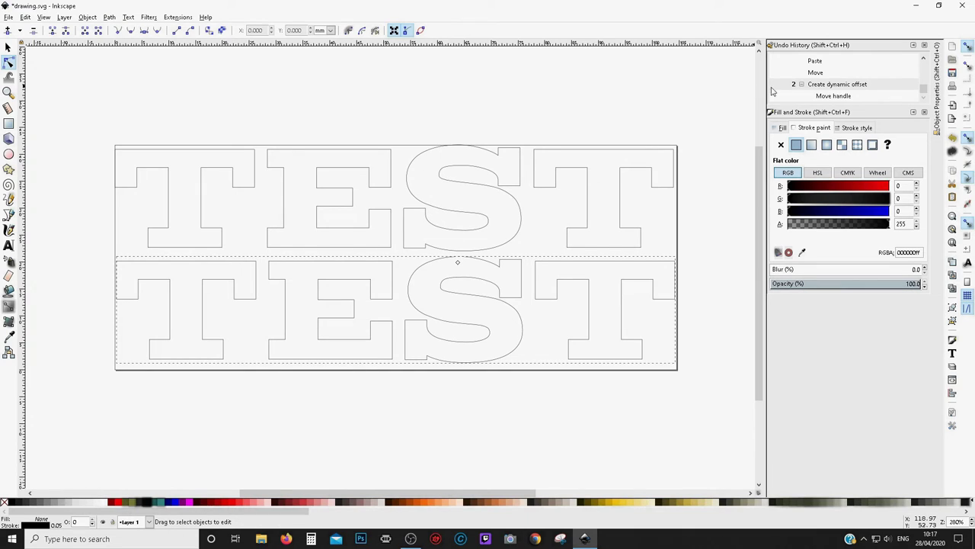
click(112, 18)
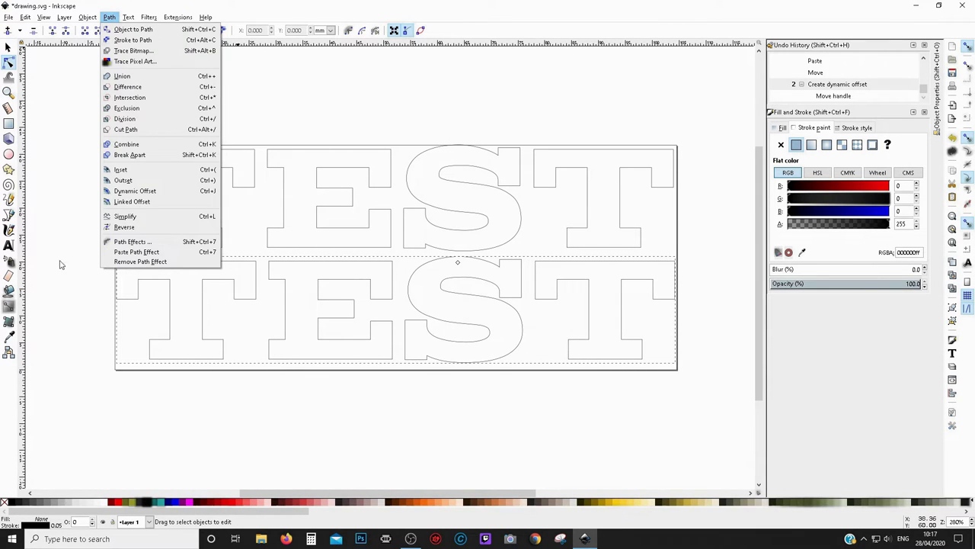
Create a Linked Offset of the lower TEST and drag its handle to resize the outline.
click(189, 202)
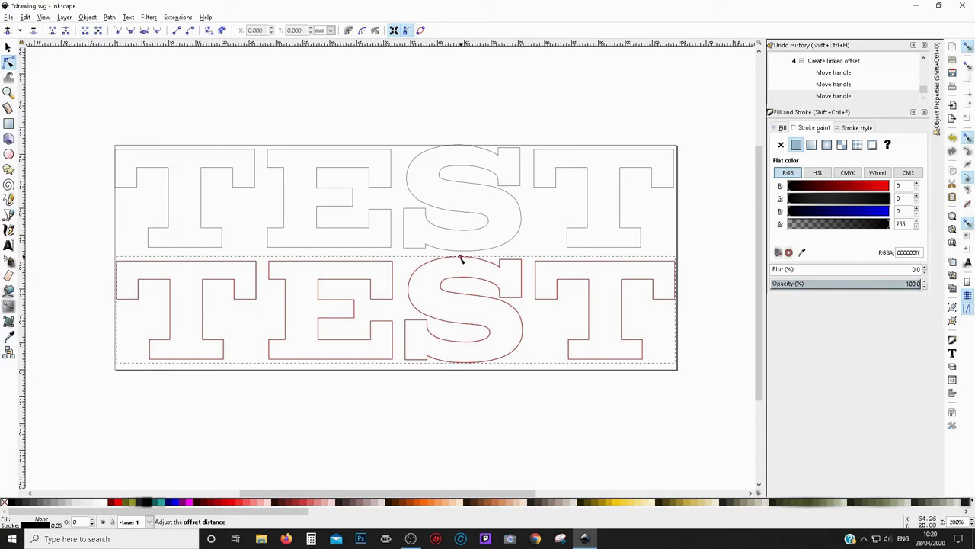
drag(459, 261, 428, 270)
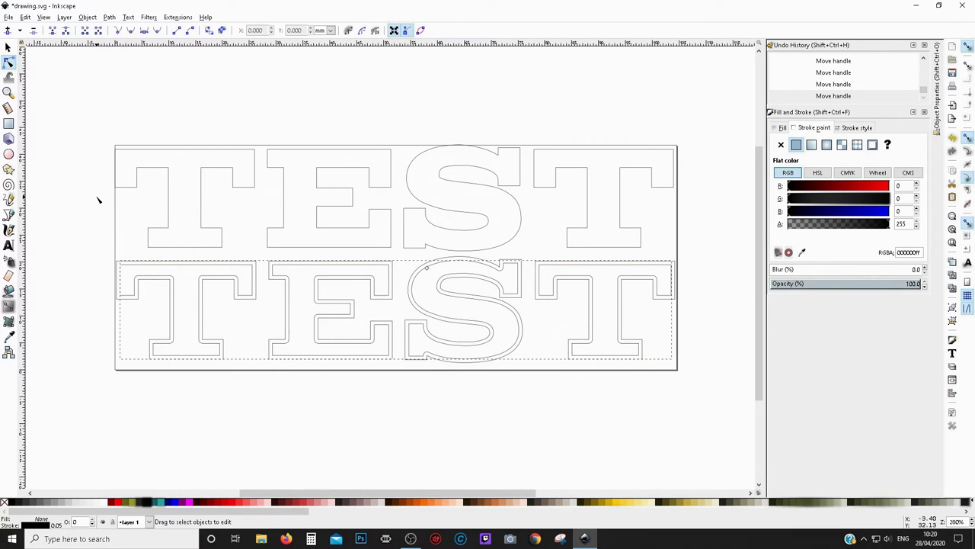
Zoom in and measure the gap between the outer and inner outlines.
click(8, 108)
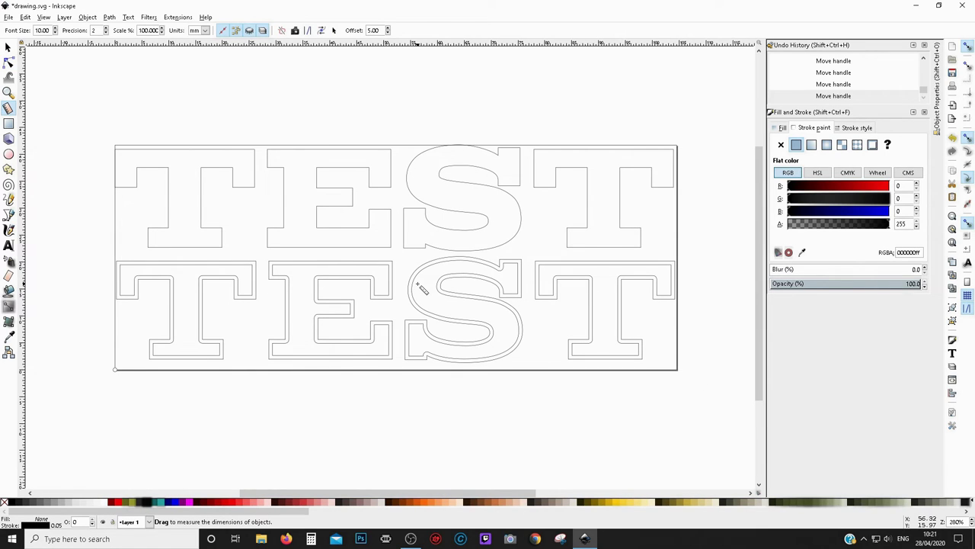
scroll(418, 287, up, 2)
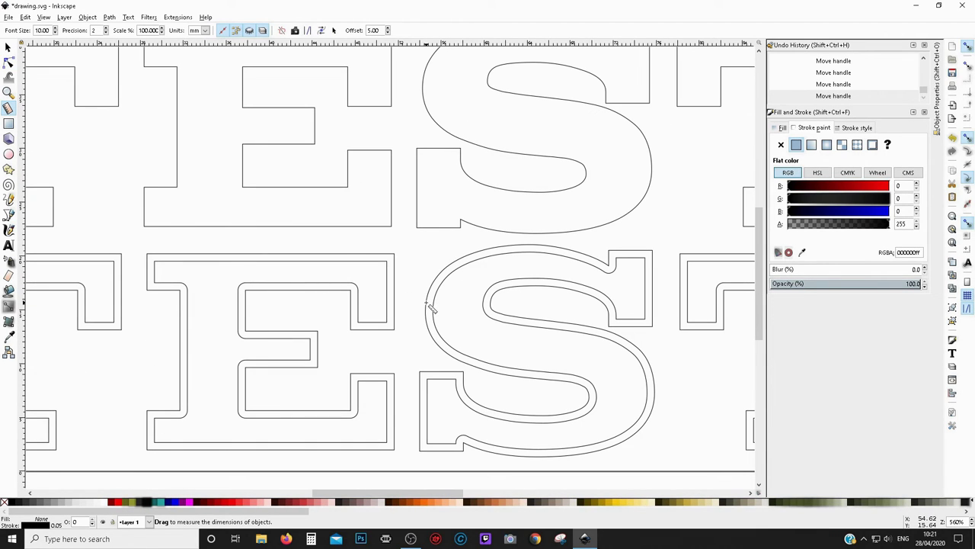
drag(427, 301, 437, 308)
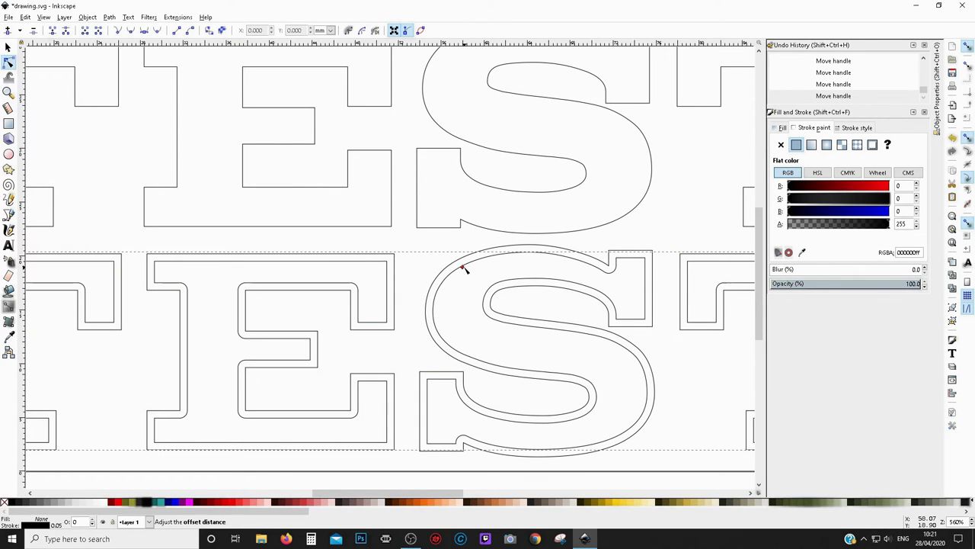
Fine-tune the offset handle so the inner outlines sit evenly inside each letter.
drag(462, 268, 464, 271)
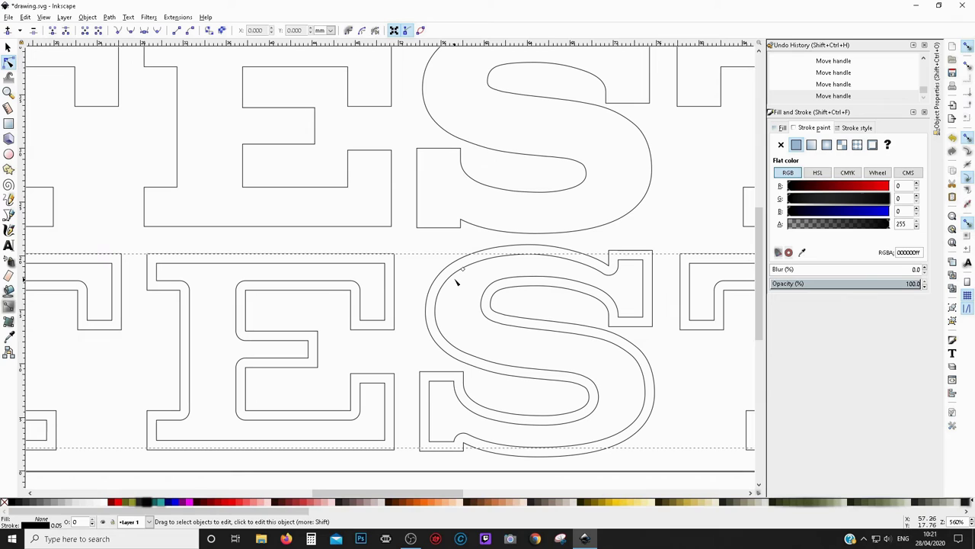
mouse_move(462, 270)
mouse_down()
mouse_move(453, 272)
mouse_move(461, 265)
mouse_up()
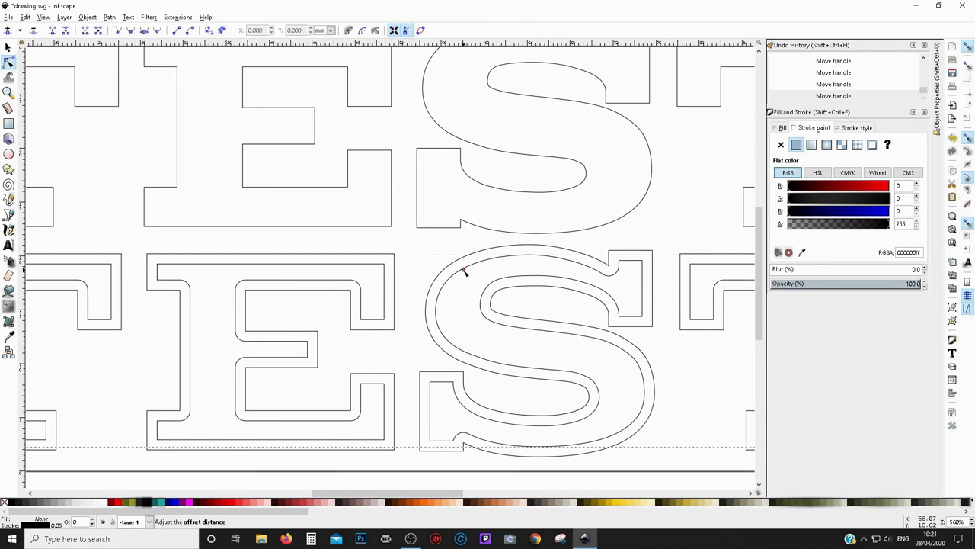
click(467, 325)
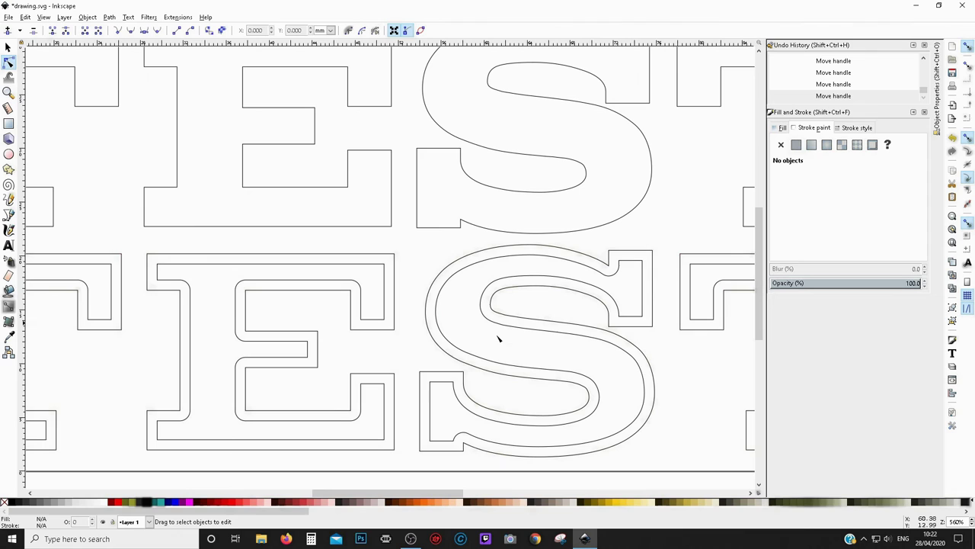
click(455, 279)
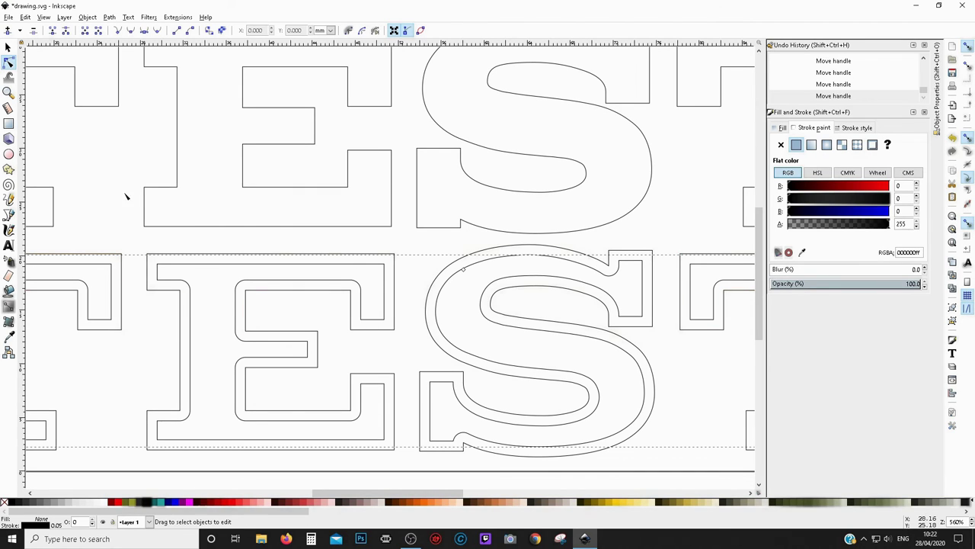
click(9, 47)
Select both lower TEST outlines, combine them into one path, and reposition it.
key(Escape)
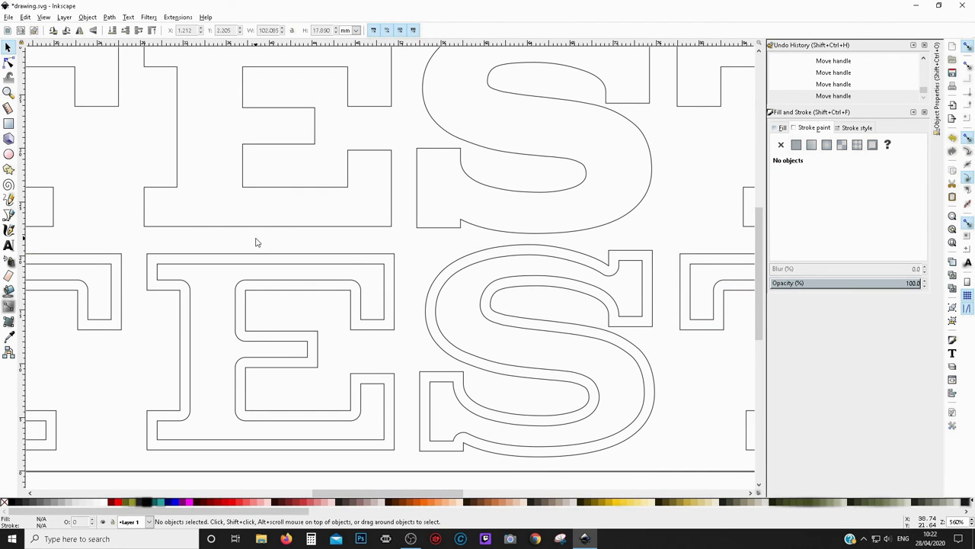
key(minus)
key(minus)
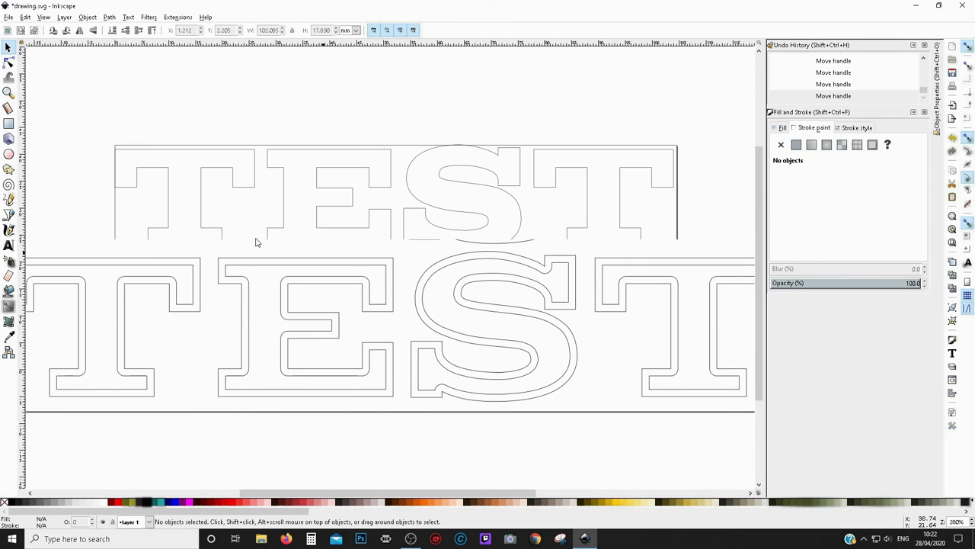
drag(99, 251, 757, 406)
click(110, 18)
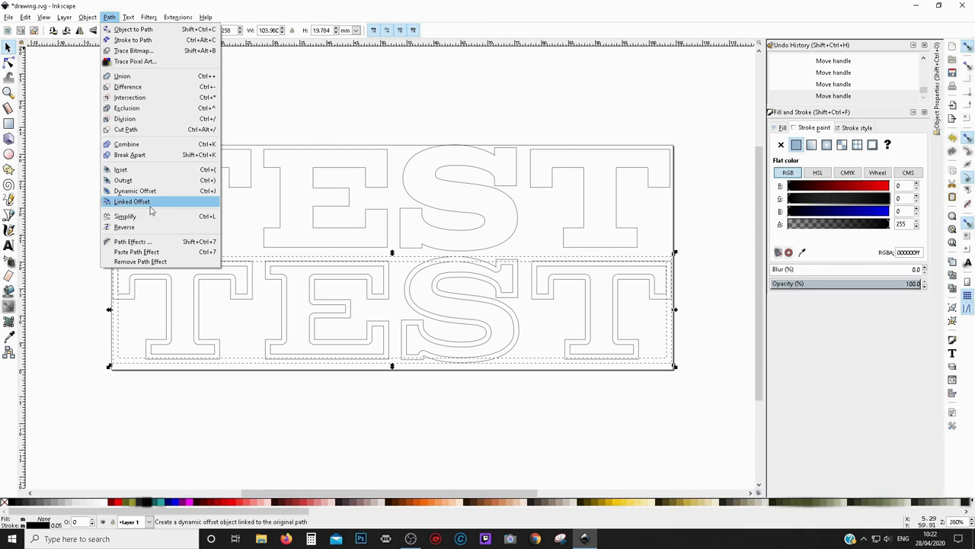
click(128, 144)
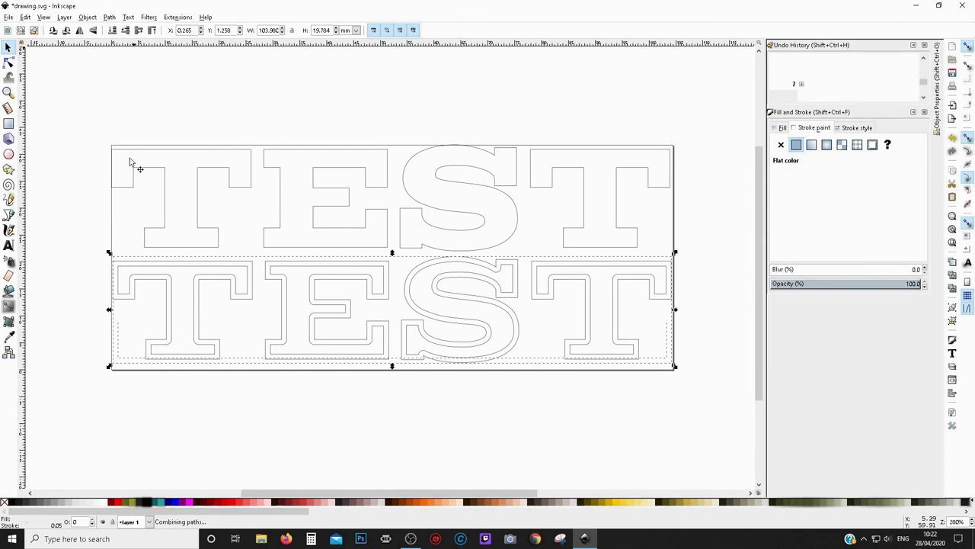
click(404, 342)
mouse_move(404, 343)
mouse_down()
mouse_move(447, 403)
mouse_move(361, 388)
mouse_move(392, 340)
mouse_move(407, 239)
mouse_move(410, 356)
mouse_up()
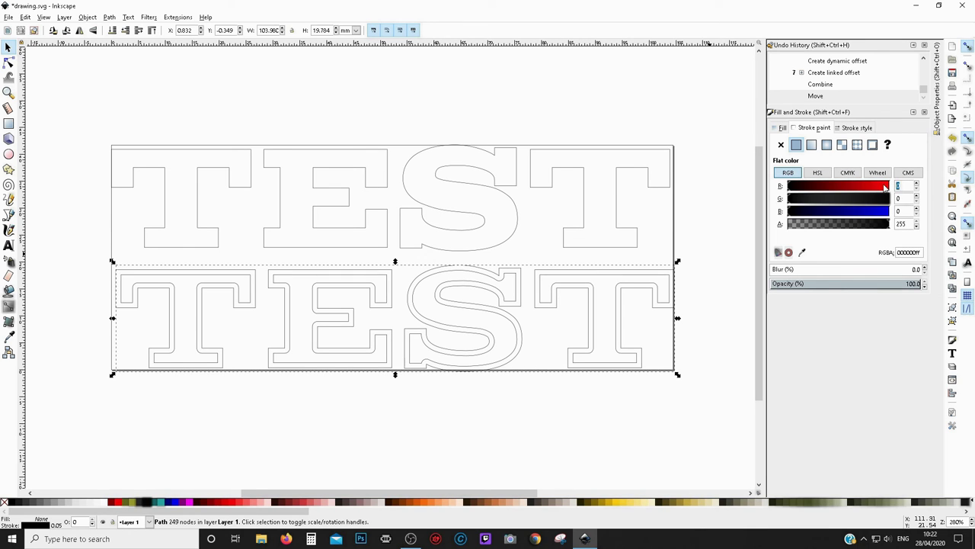
Give the combined path a full red stroke (R 255) and nudge it slightly upward.
click(885, 187)
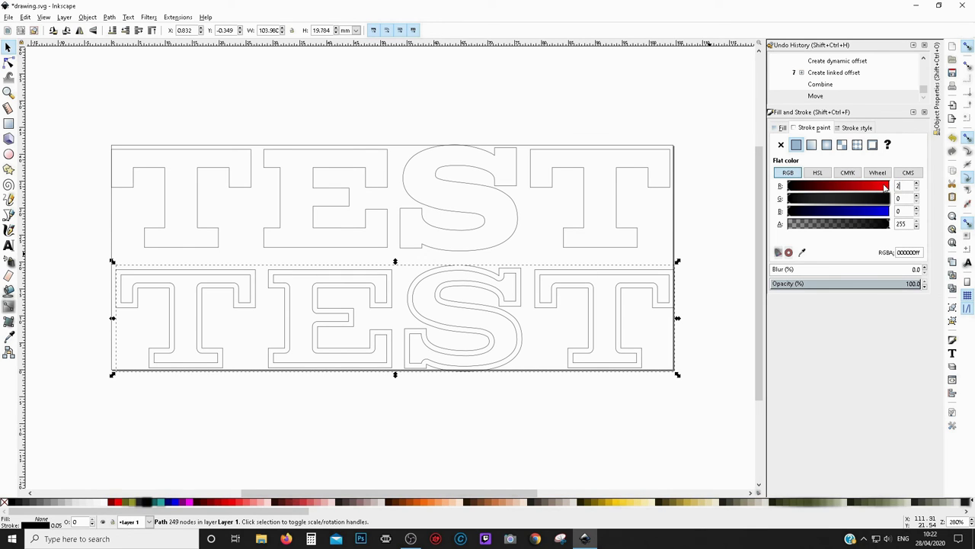
click(545, 446)
mouse_move(496, 292)
mouse_down()
mouse_move(477, 172)
mouse_move(494, 170)
mouse_move(483, 170)
mouse_move(488, 286)
mouse_up()
click(363, 301)
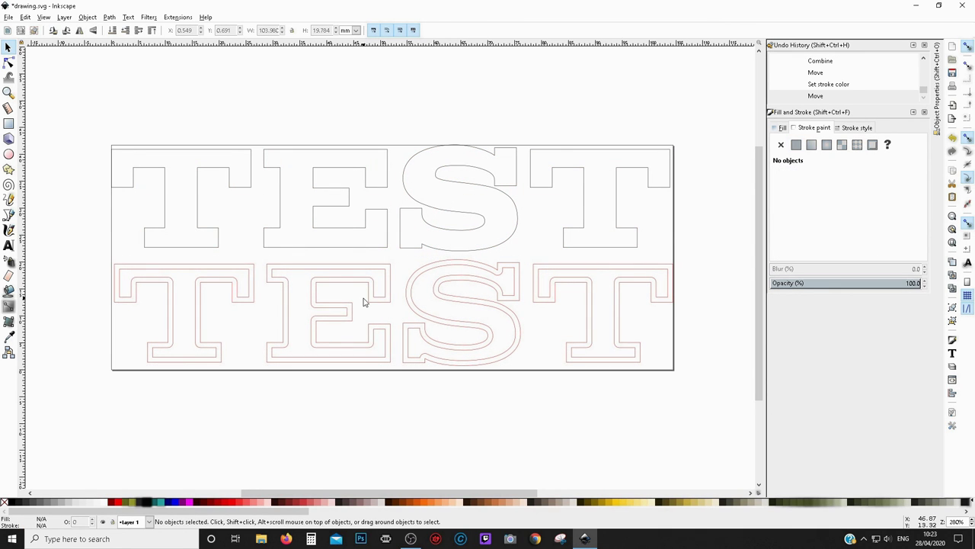